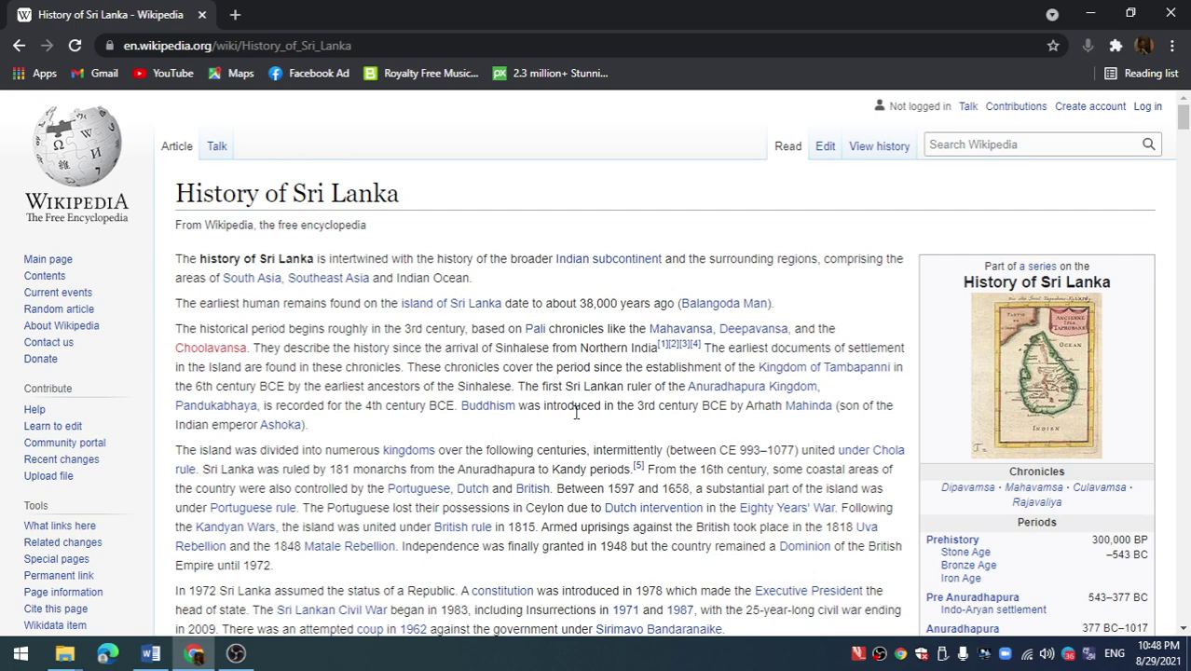
Step: Select the first three paragraphs of the History of Sri Lanka Wikipedia article
left_click_drag(177, 258, 368, 431)
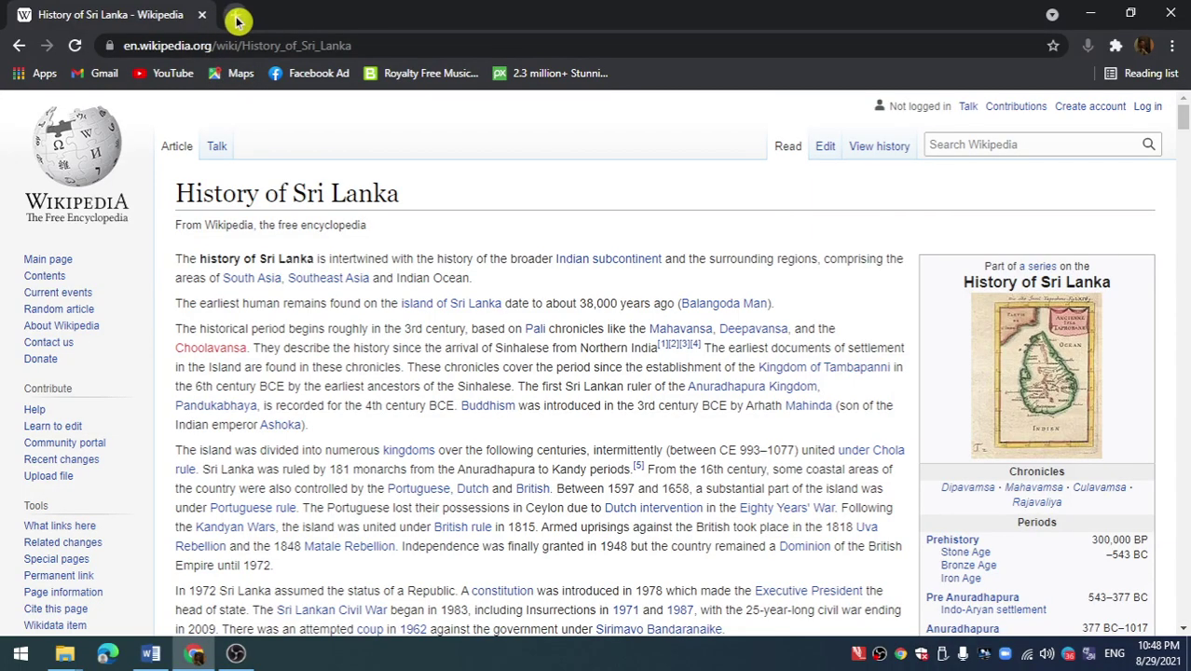
Step: In a new tab, search Google for 'text to voice google chrome extension' and open the Read Aloud store page
left_click(233, 16)
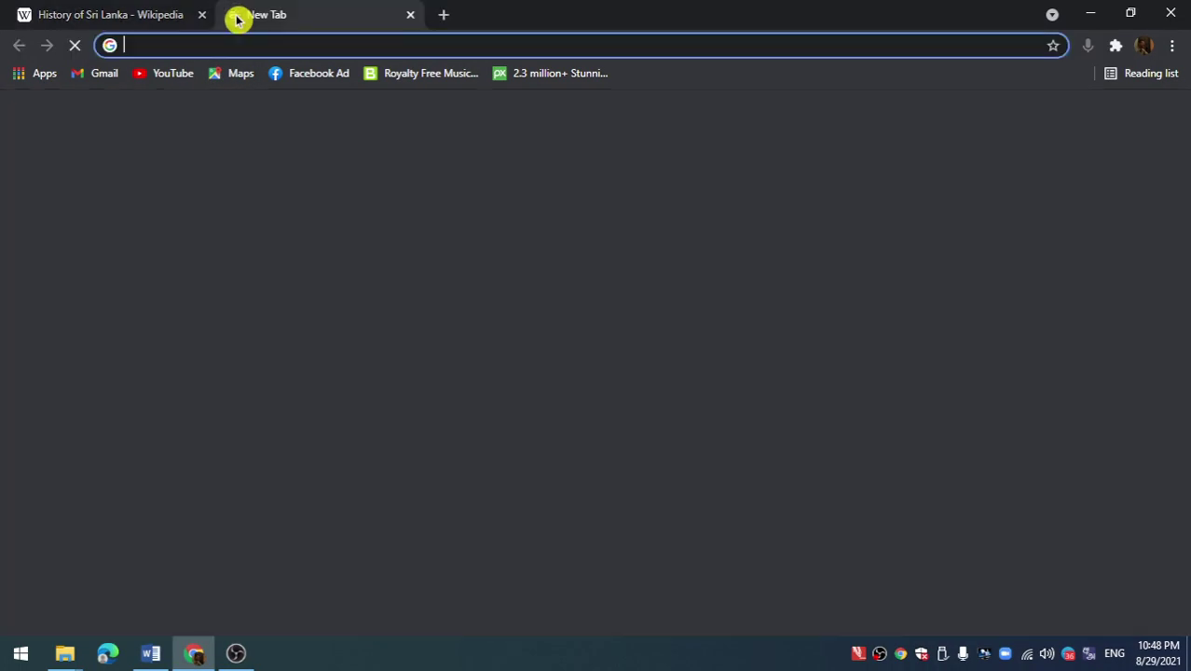
left_click(438, 364)
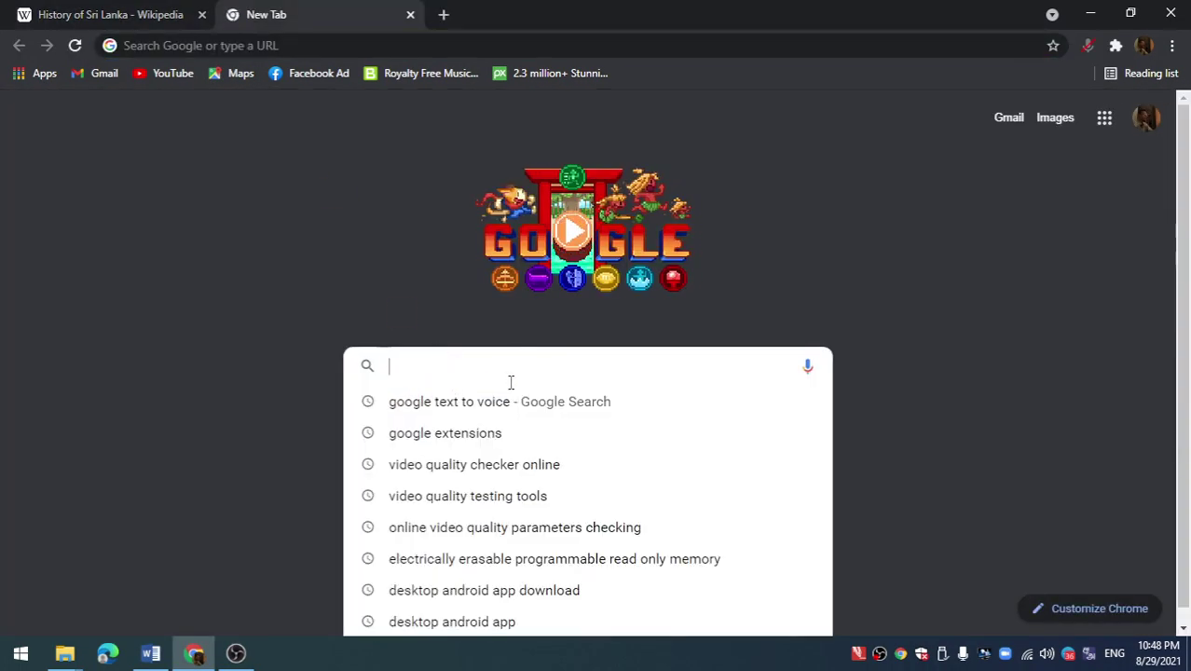
type("text to voice google chrome extension")
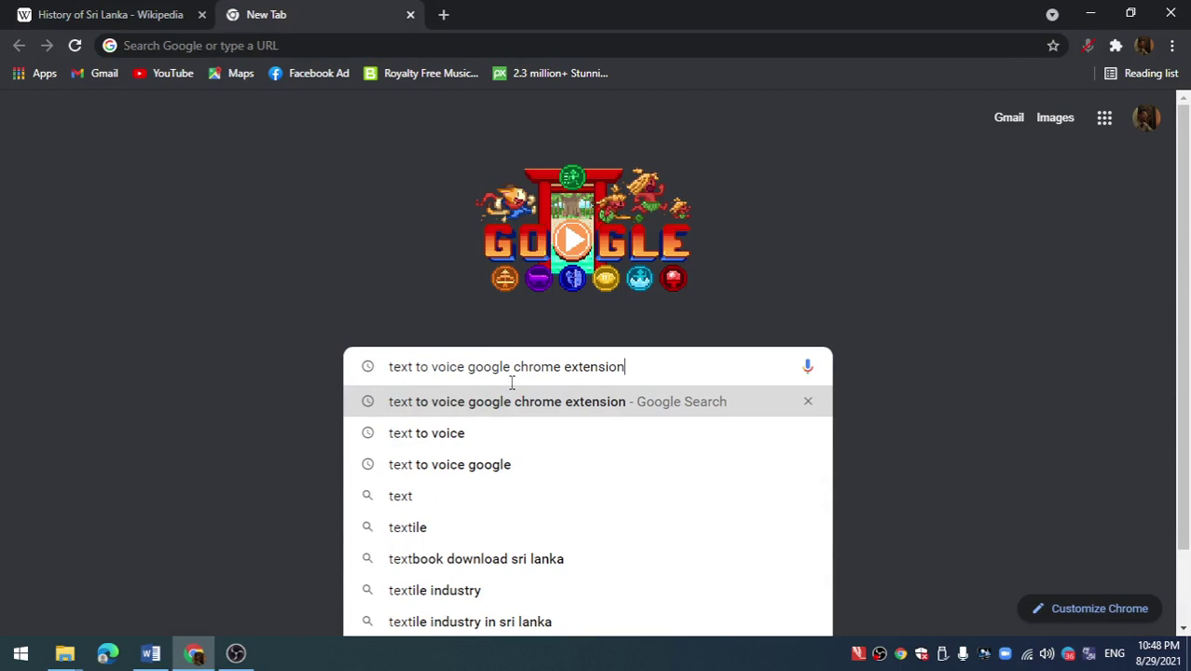
left_click(510, 388)
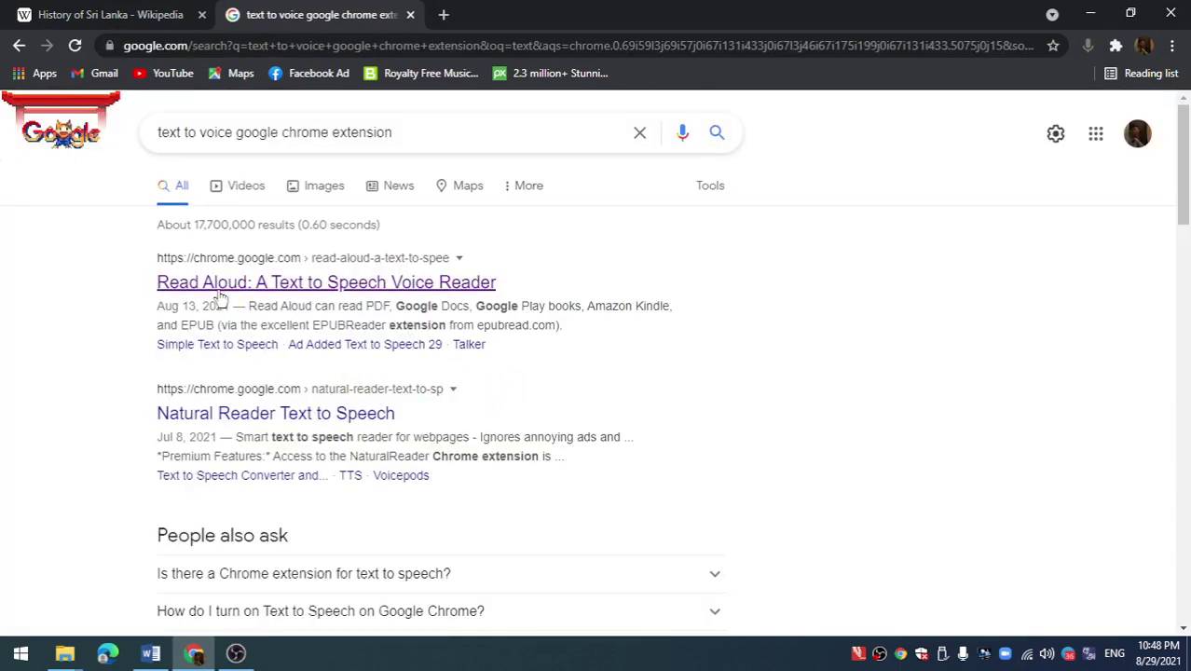
left_click(396, 291)
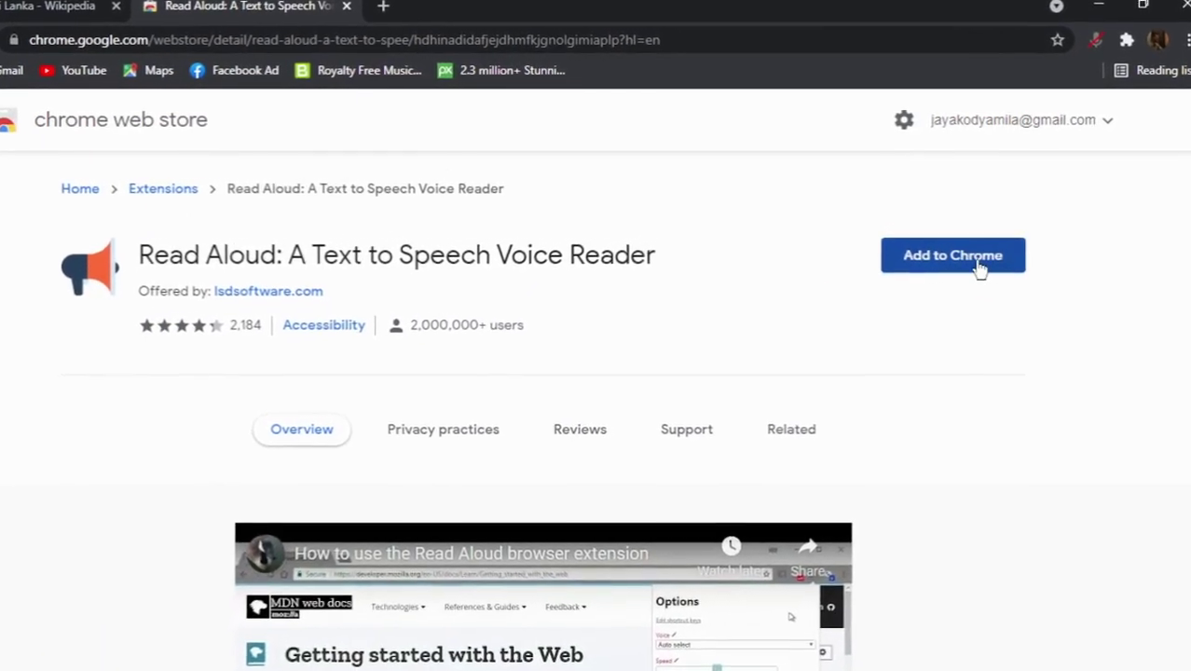
Step: Add Read Aloud to Chrome and pin it to the toolbar from the Extensions menu
left_click(943, 270)
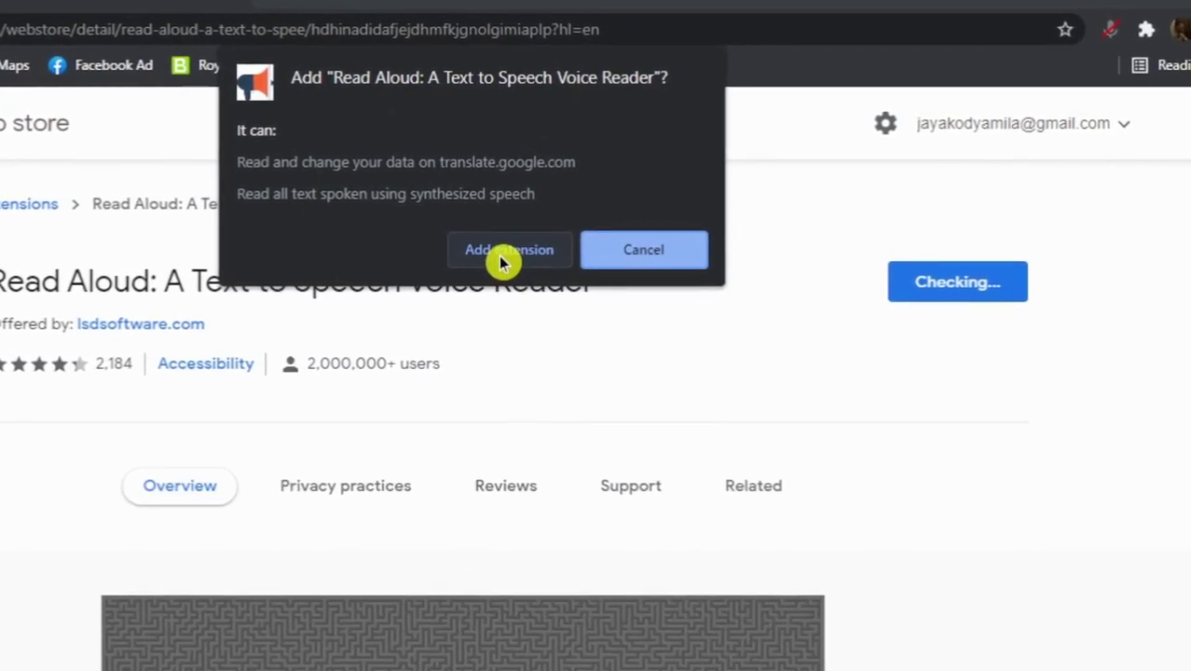
left_click(494, 264)
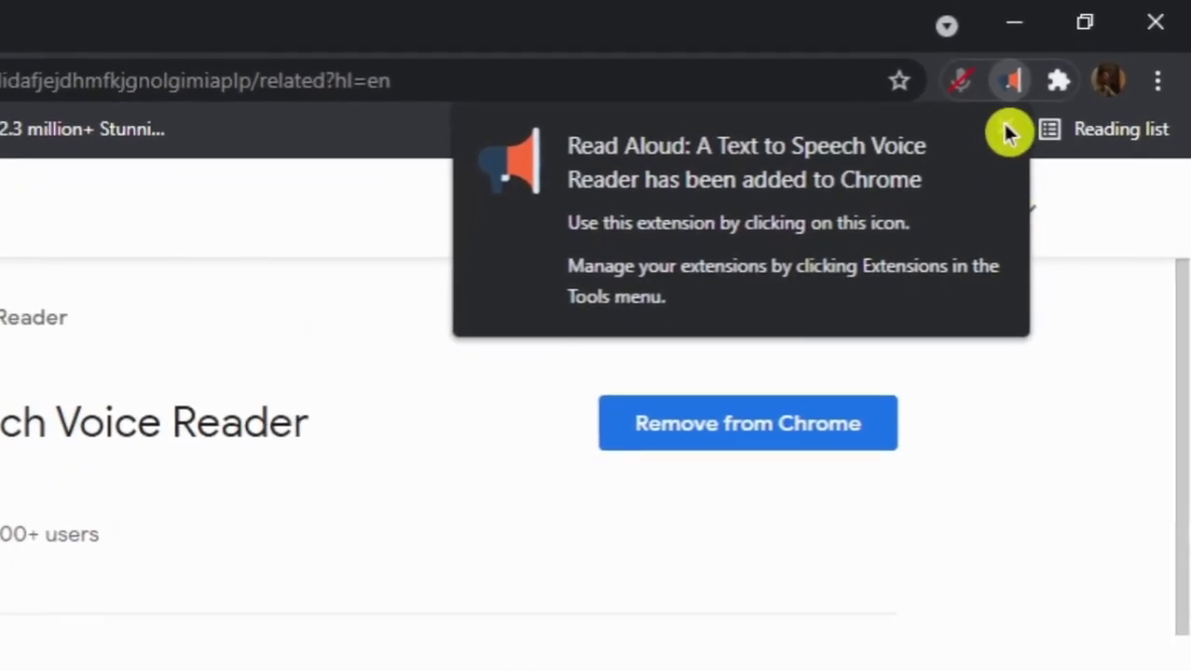
left_click(1078, 73)
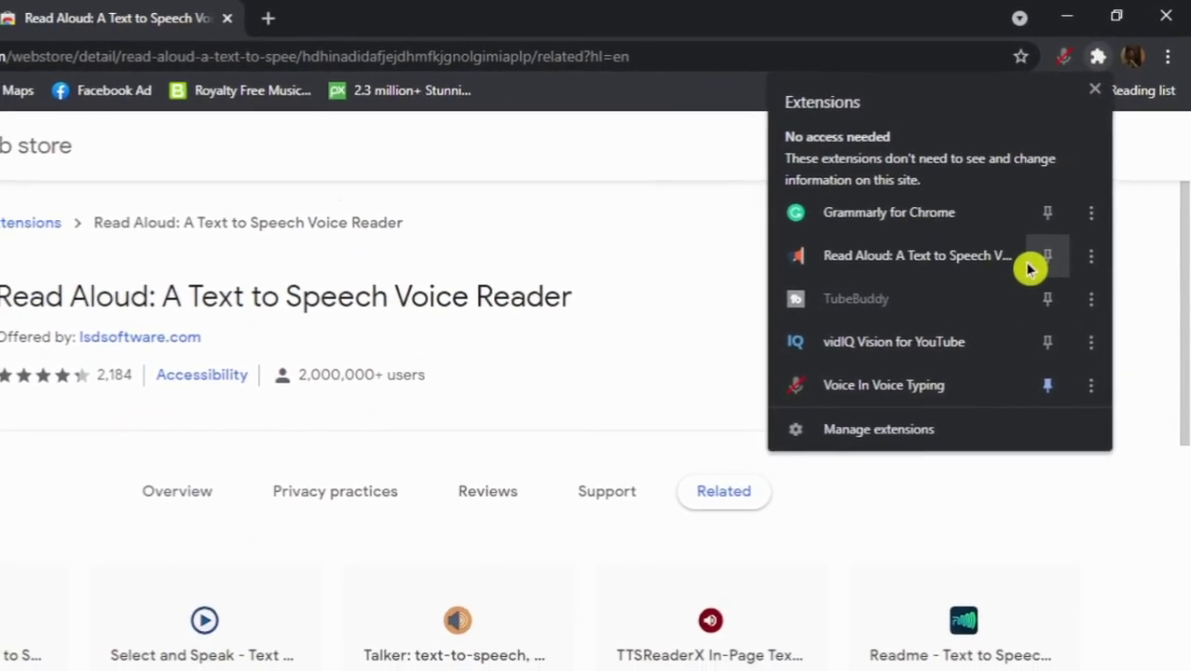
left_click(1052, 250)
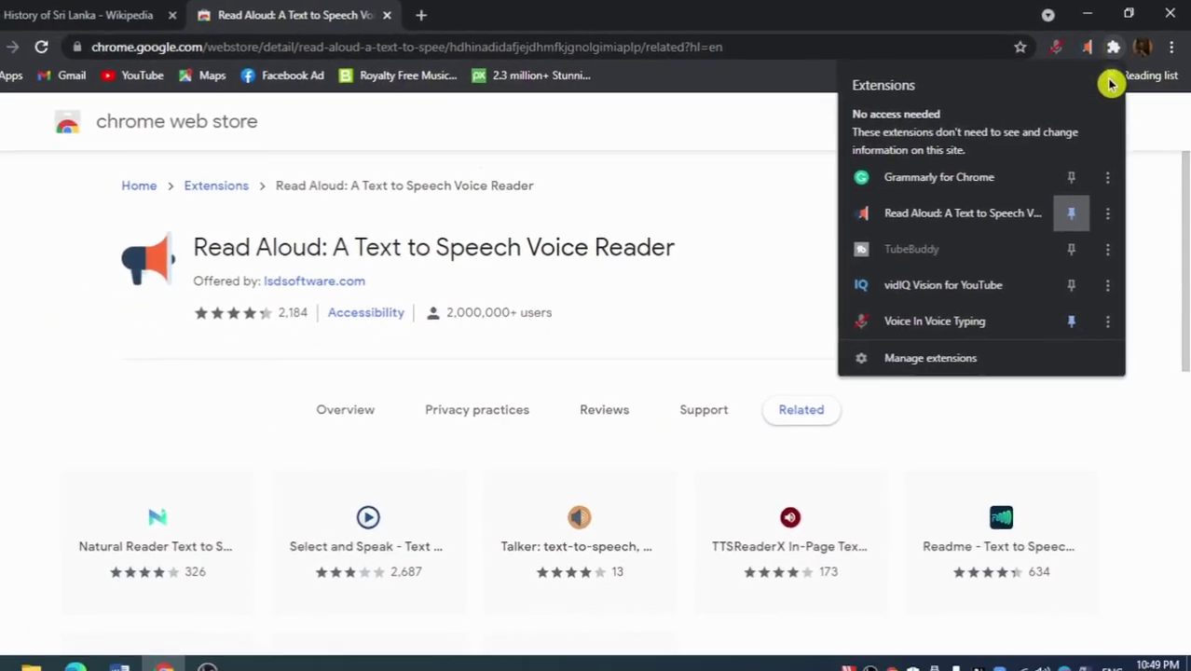
left_click(1107, 49)
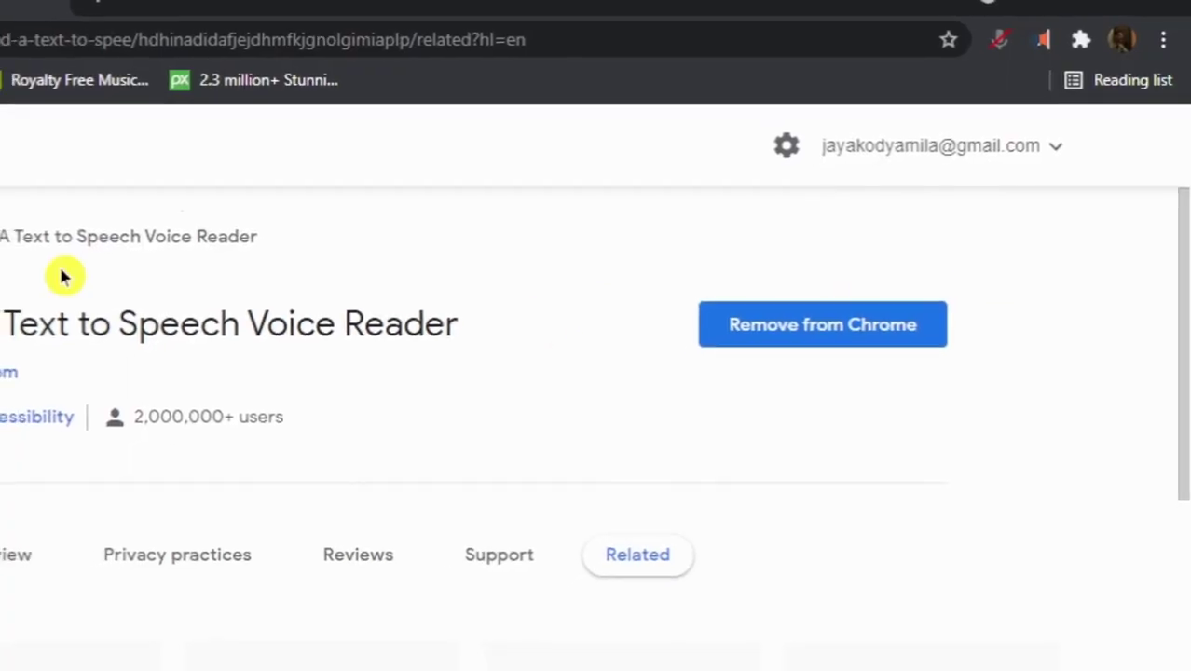
Step: Return to the History of Sri Lanka article, have Read Aloud start reading it, then pause
key("ctrl+shift+Tab")
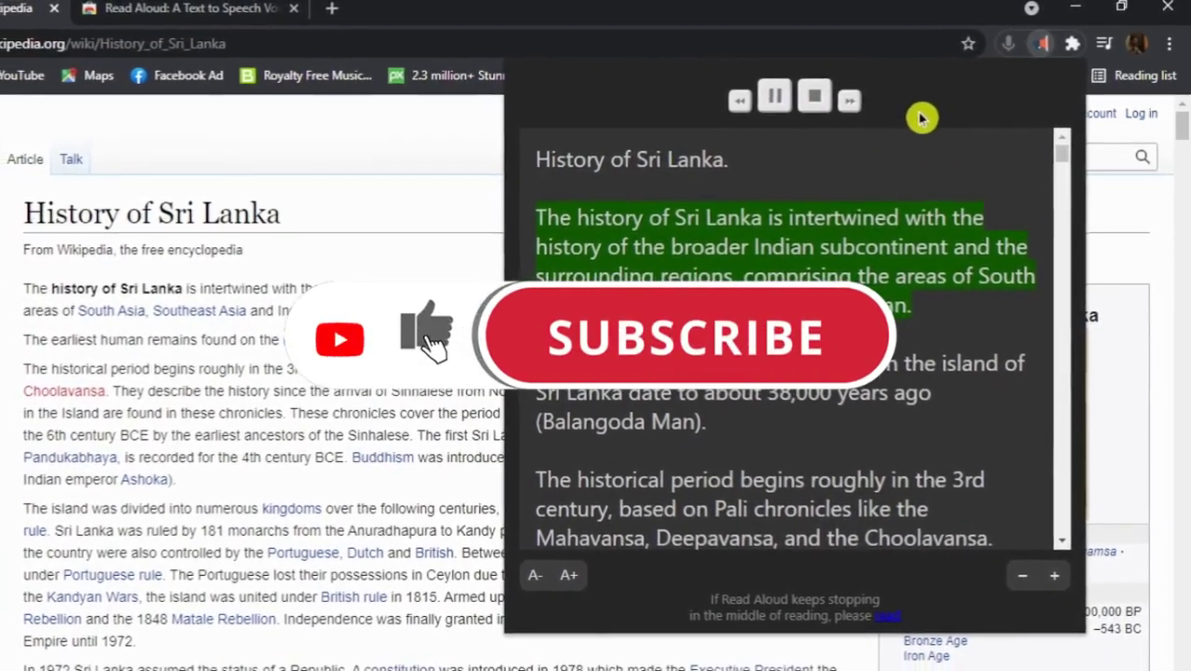
left_click(1122, 234)
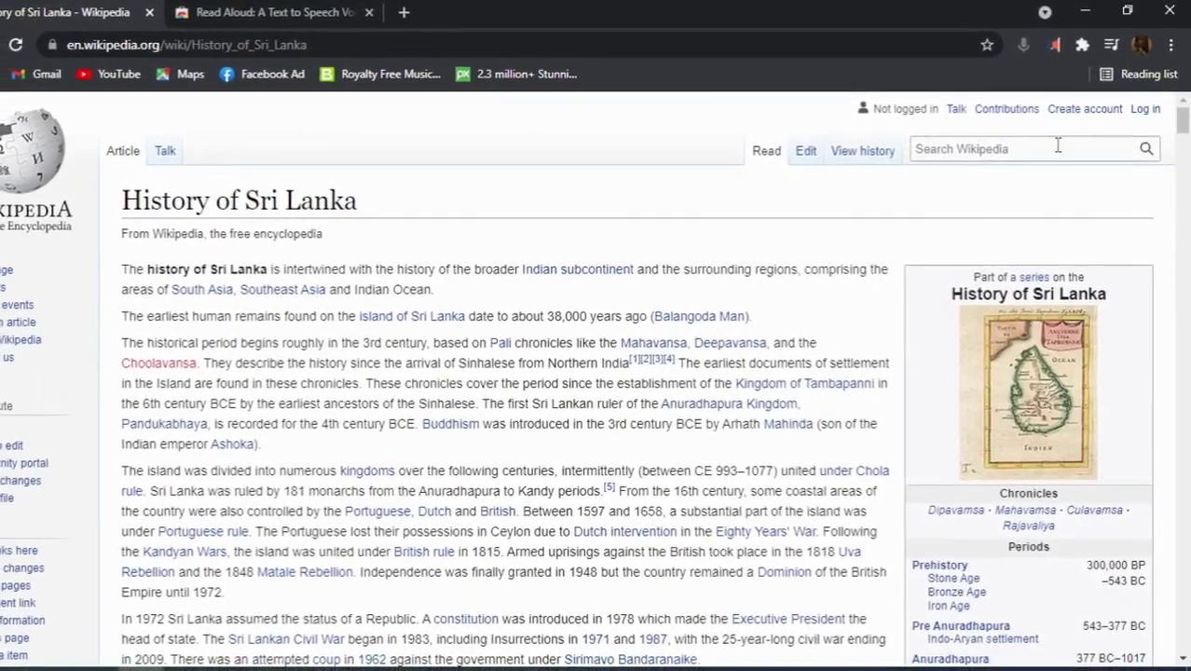
left_click(1058, 45)
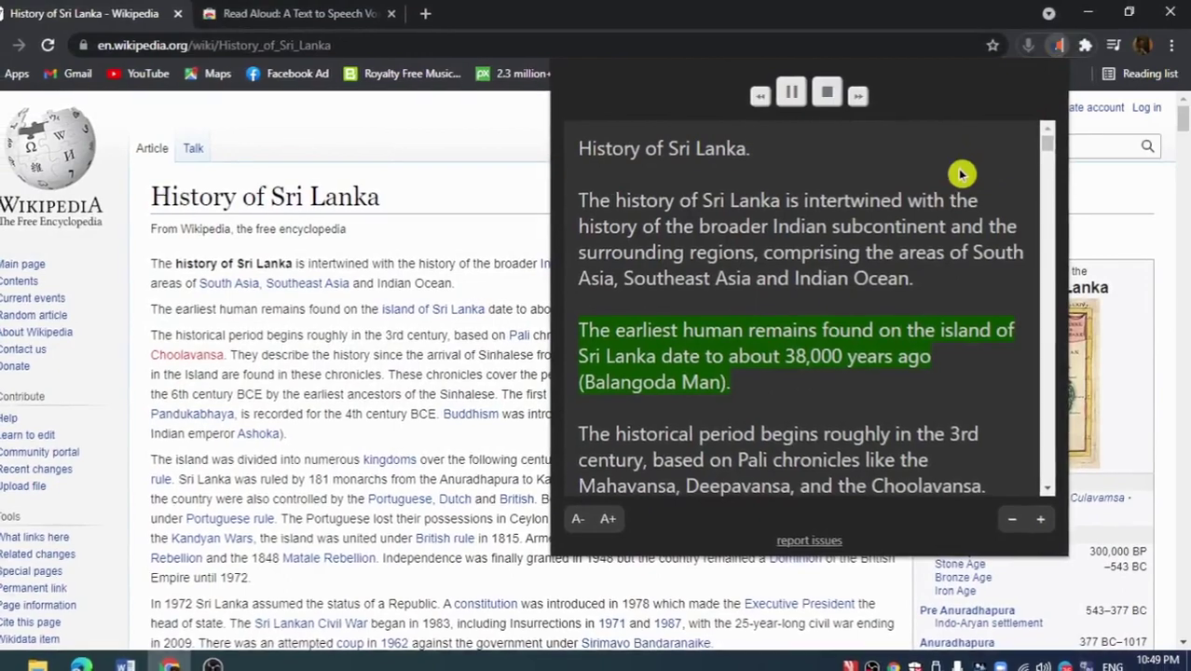
left_click(795, 92)
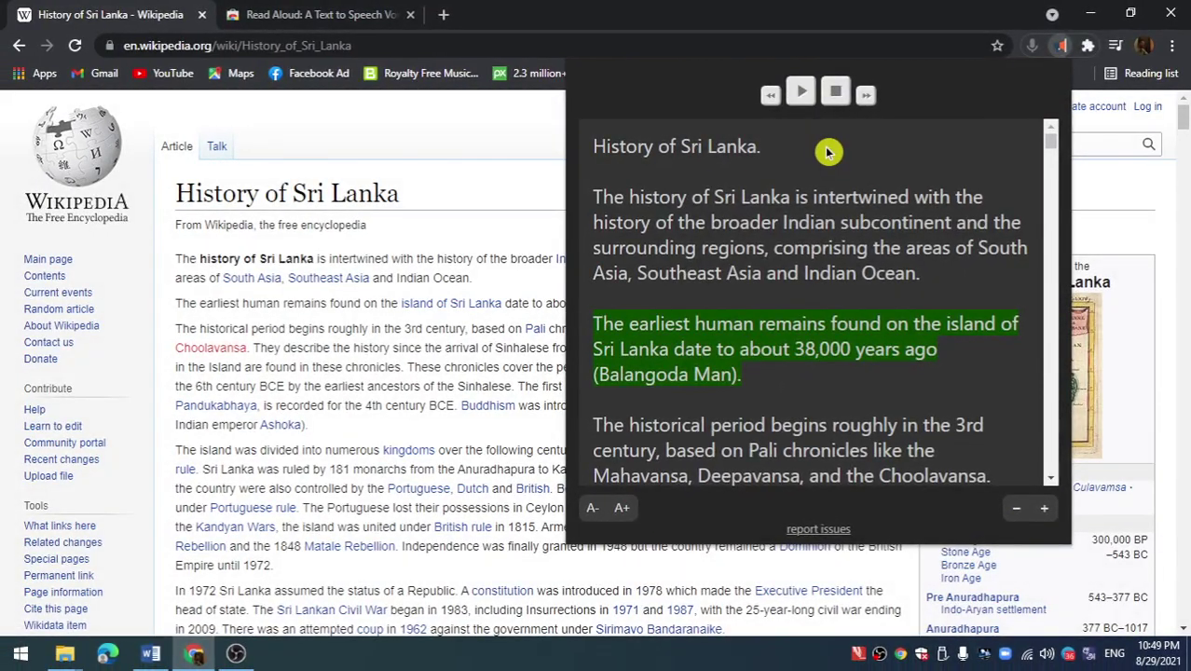
Step: Stop reading and choose the Google UK English Male voice in Read Aloud's options
left_click(837, 97)
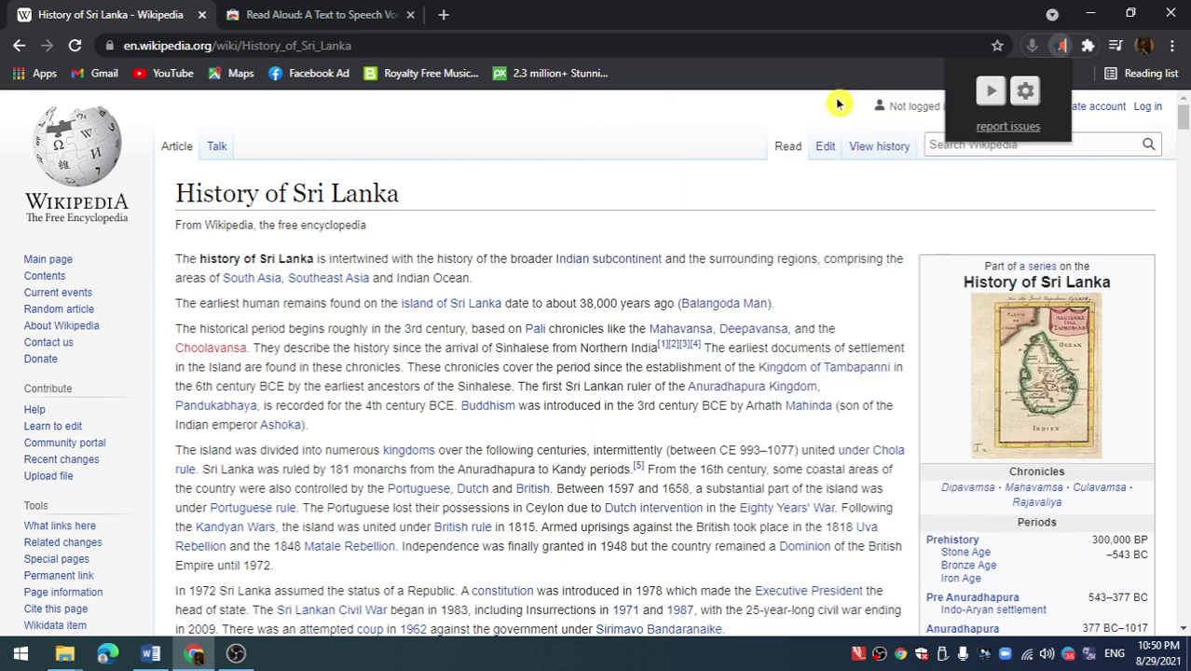
left_click(1024, 92)
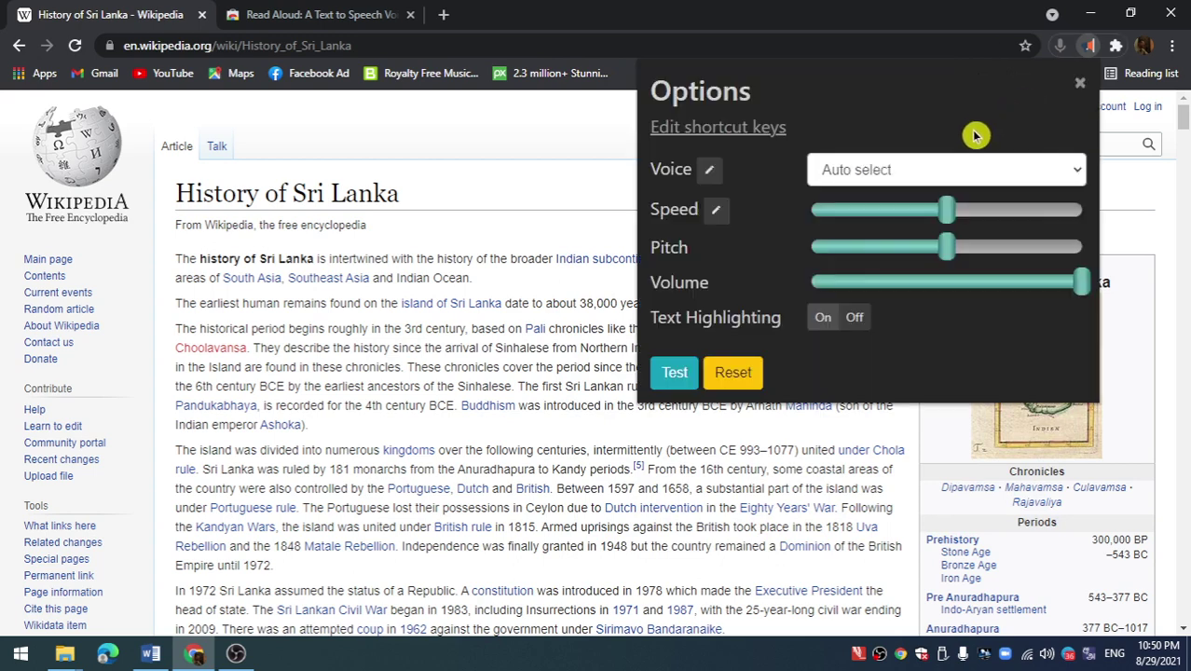
left_click(1073, 171)
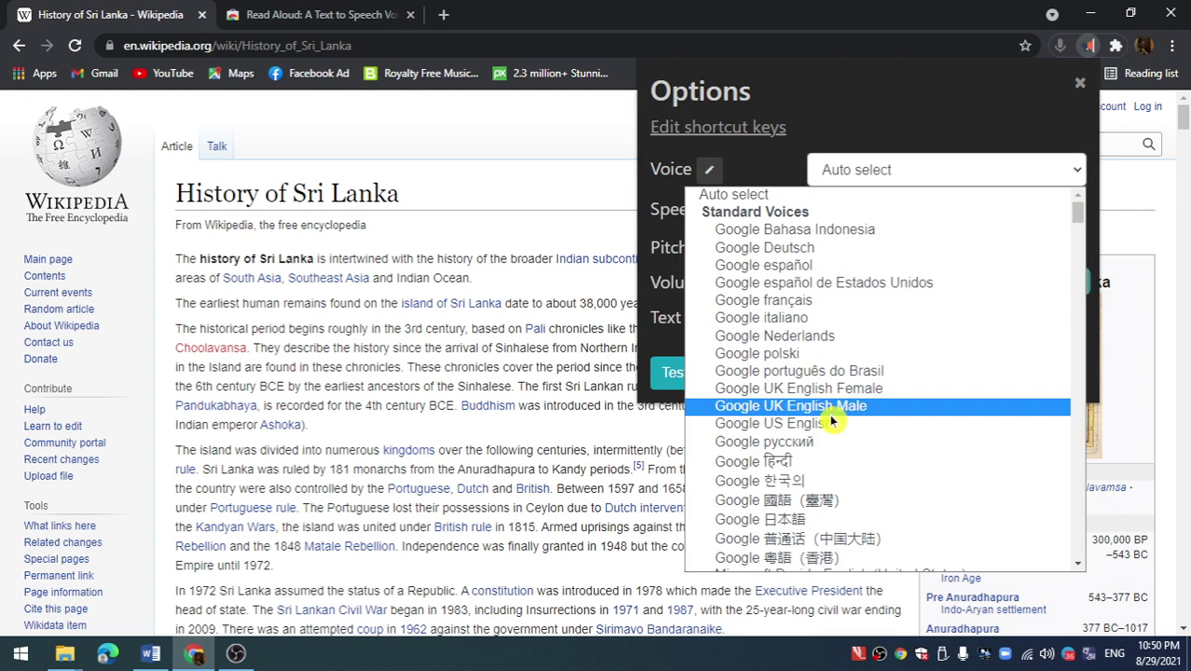
scroll(843, 497, "down", 5)
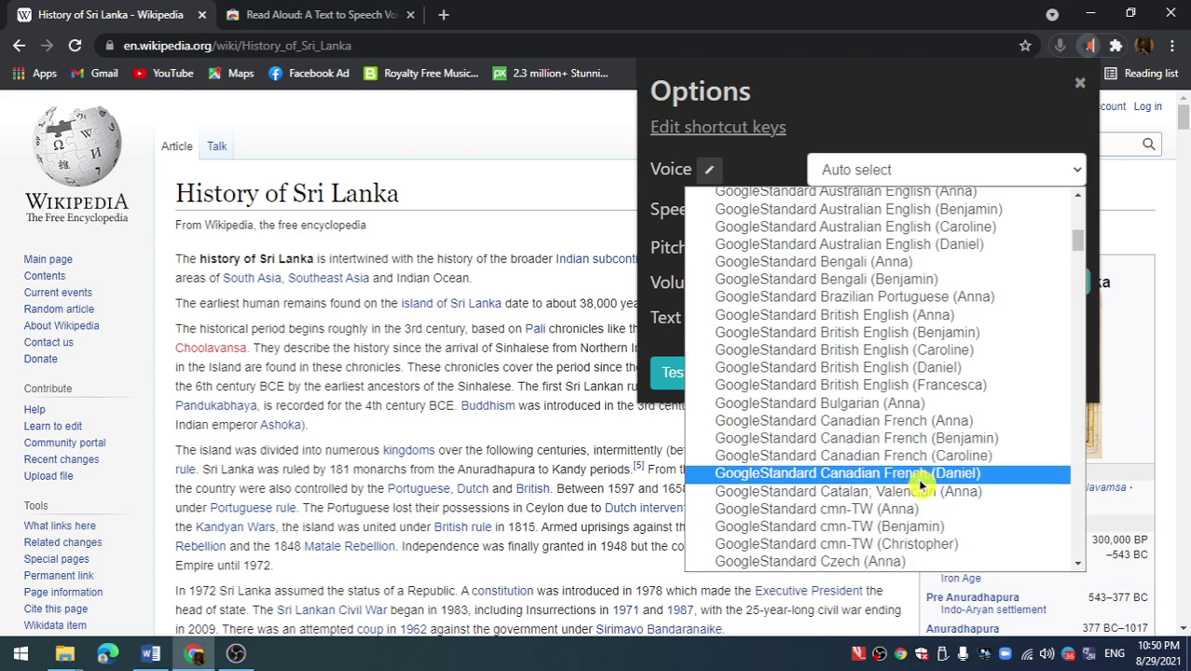
scroll(918, 478, "down", 20)
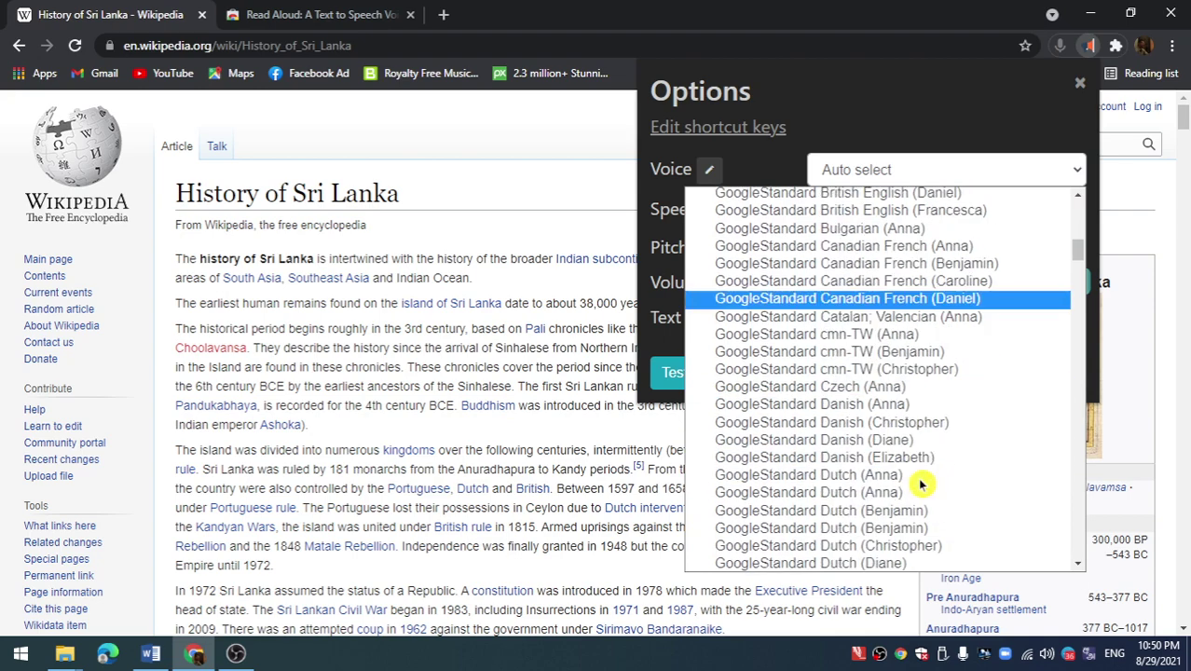
scroll(916, 490, "down", 3)
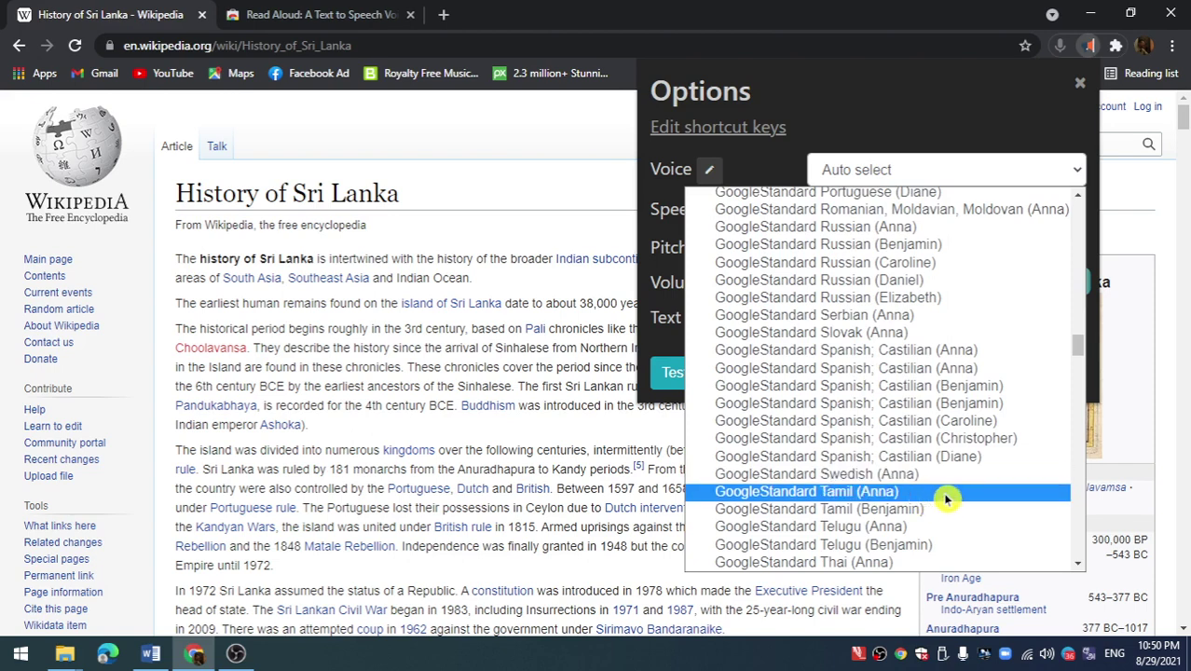
scroll(941, 498, "down", 3)
scroll(935, 494, "down", 3)
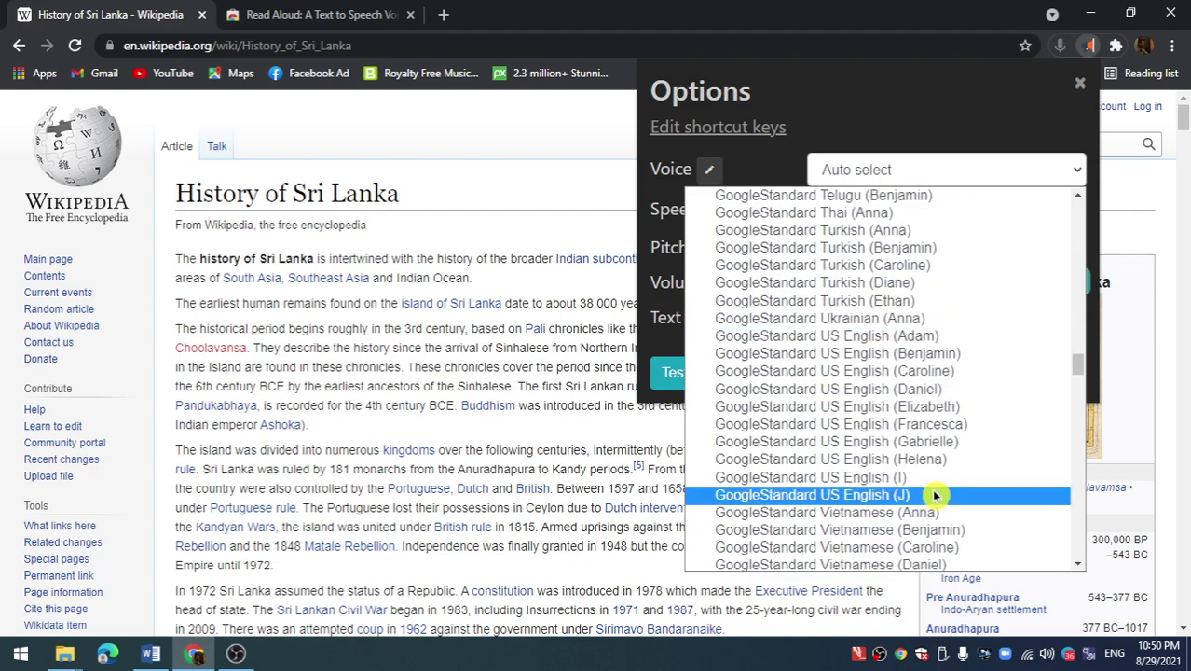
scroll(929, 492, "down", 6)
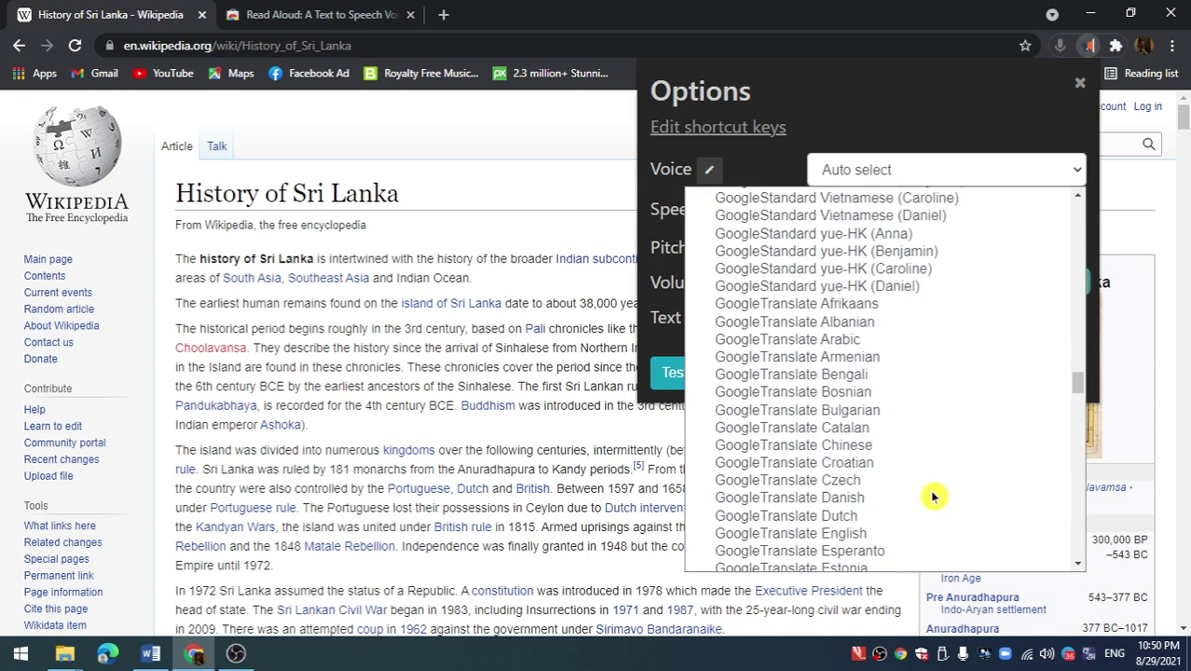
scroll(916, 494, "down", 9)
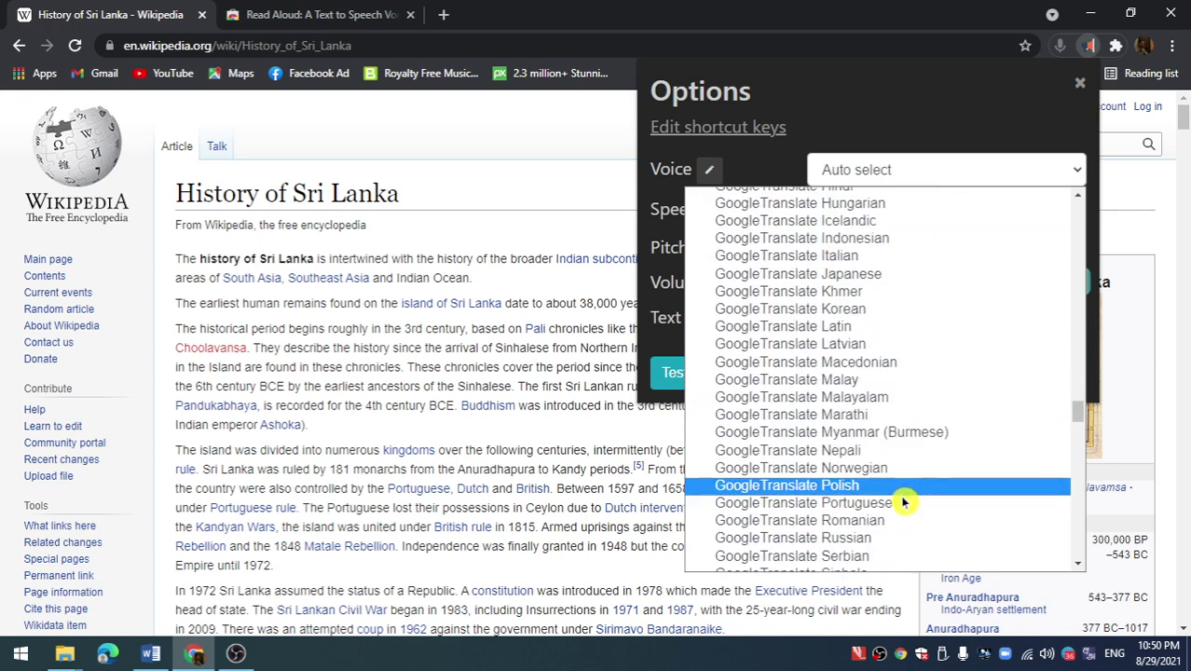
left_click_drag(1076, 426, 1073, 227)
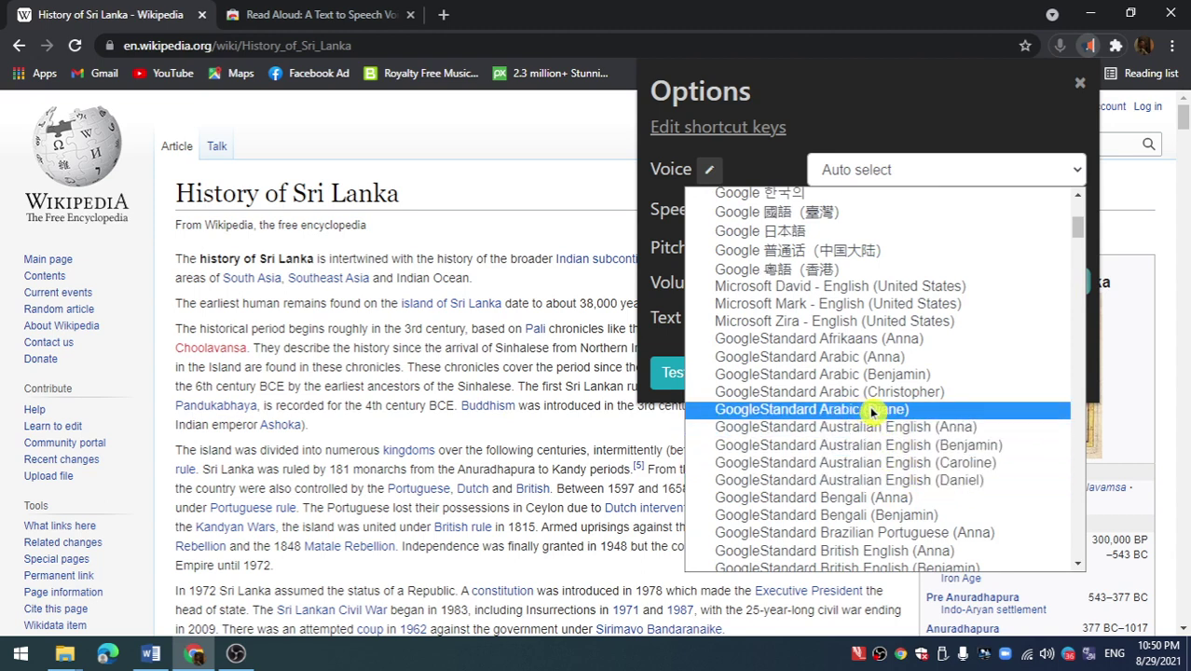
scroll(885, 476, "up", 2)
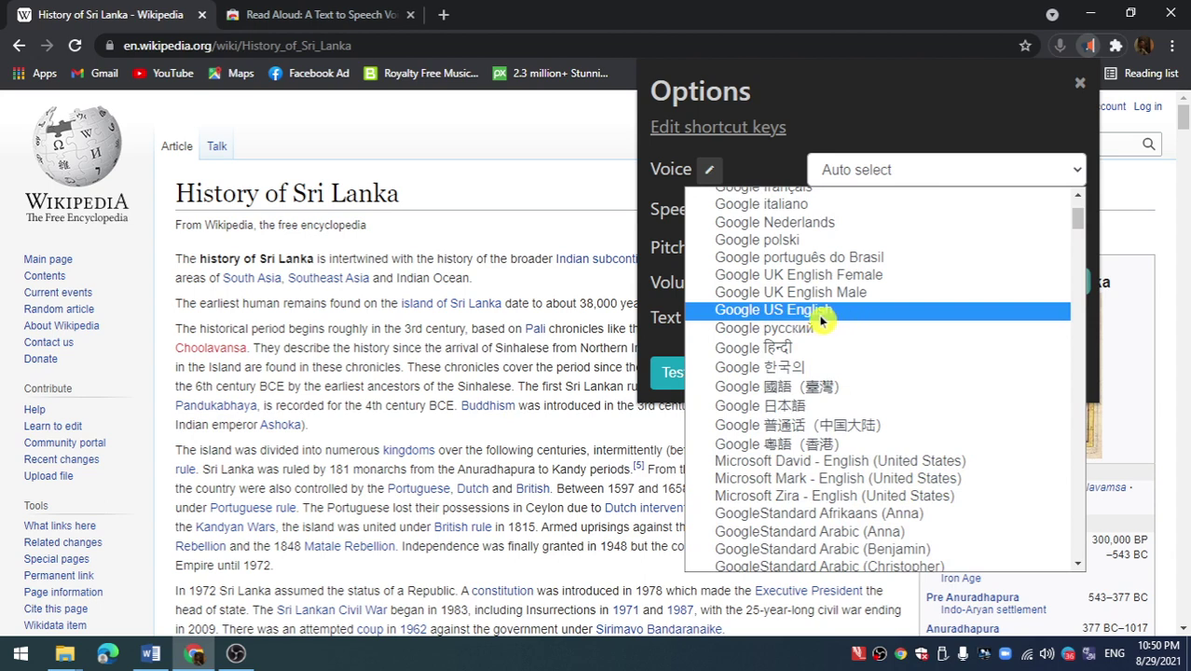
left_click(891, 300)
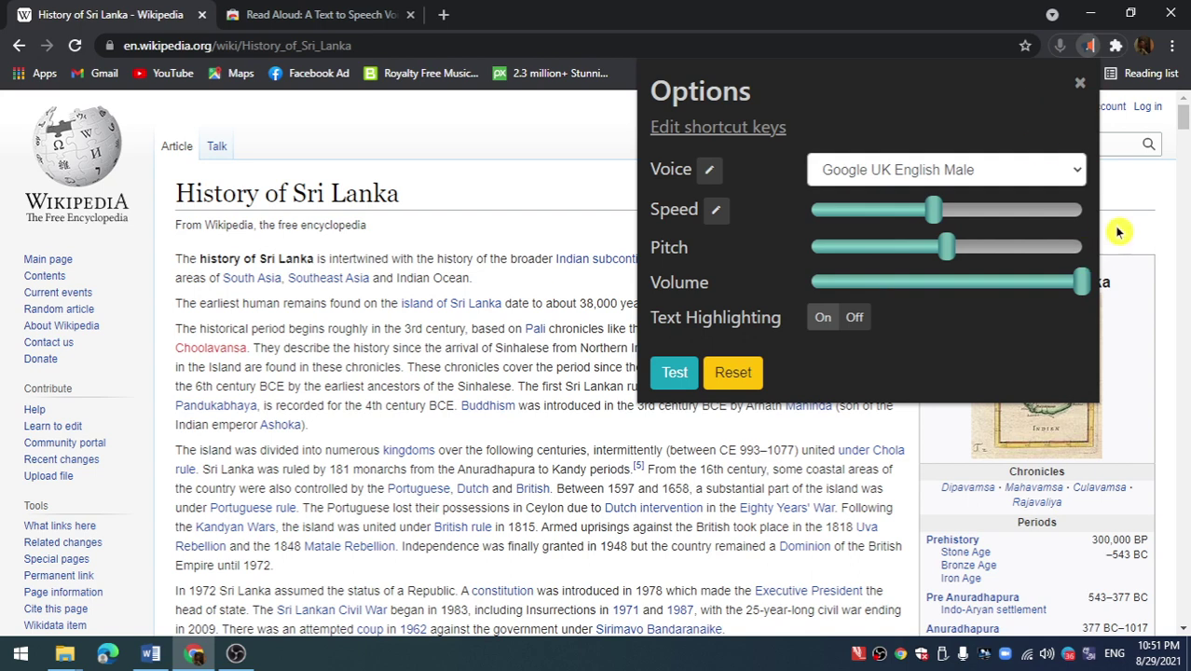
left_click(1116, 231)
Step: Raise the reading speed and switch the voice to Google UK English Female
left_click(1087, 48)
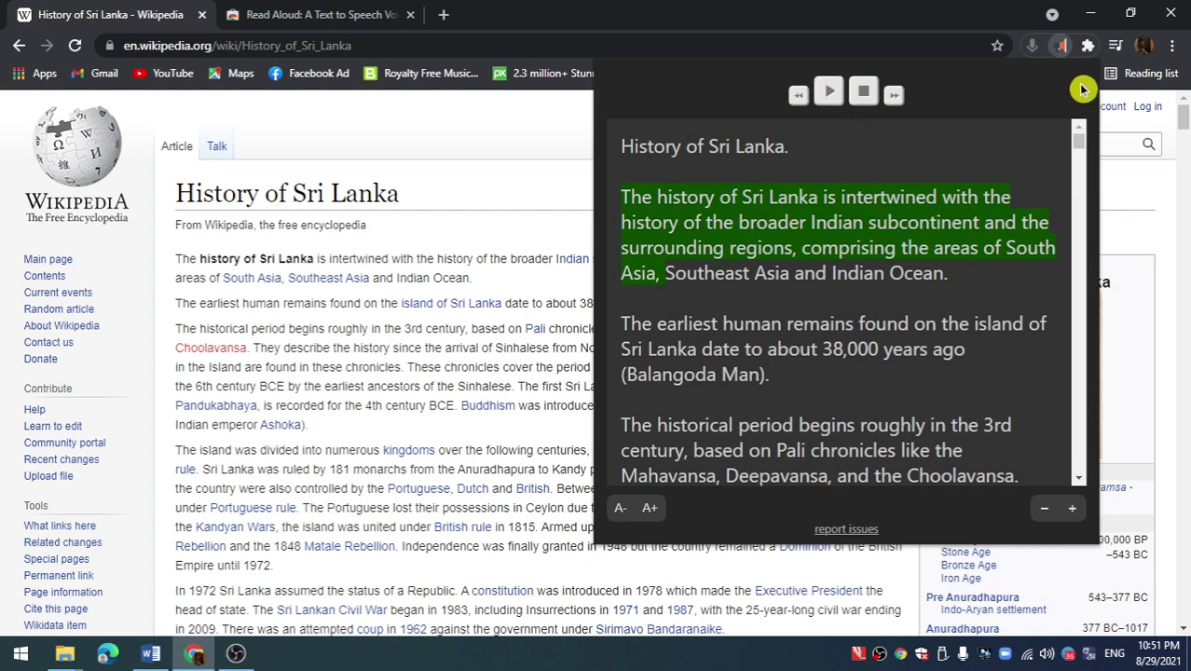
left_click(860, 97)
left_click_drag(906, 211, 947, 212)
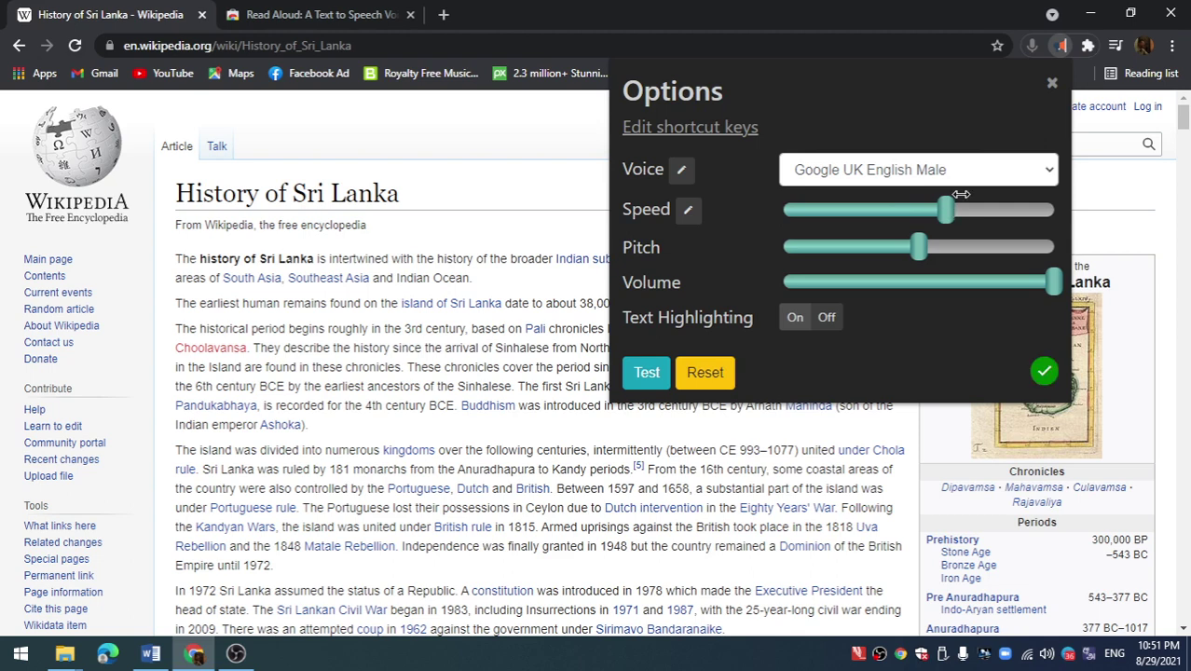
left_click(989, 170)
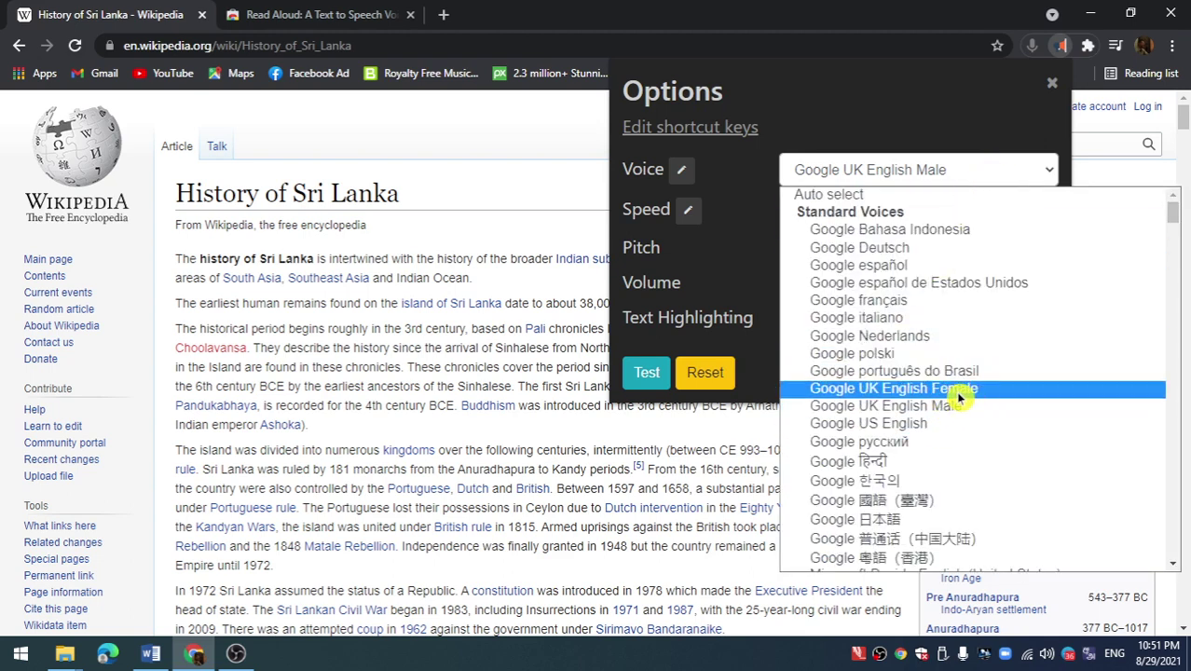
left_click(939, 389)
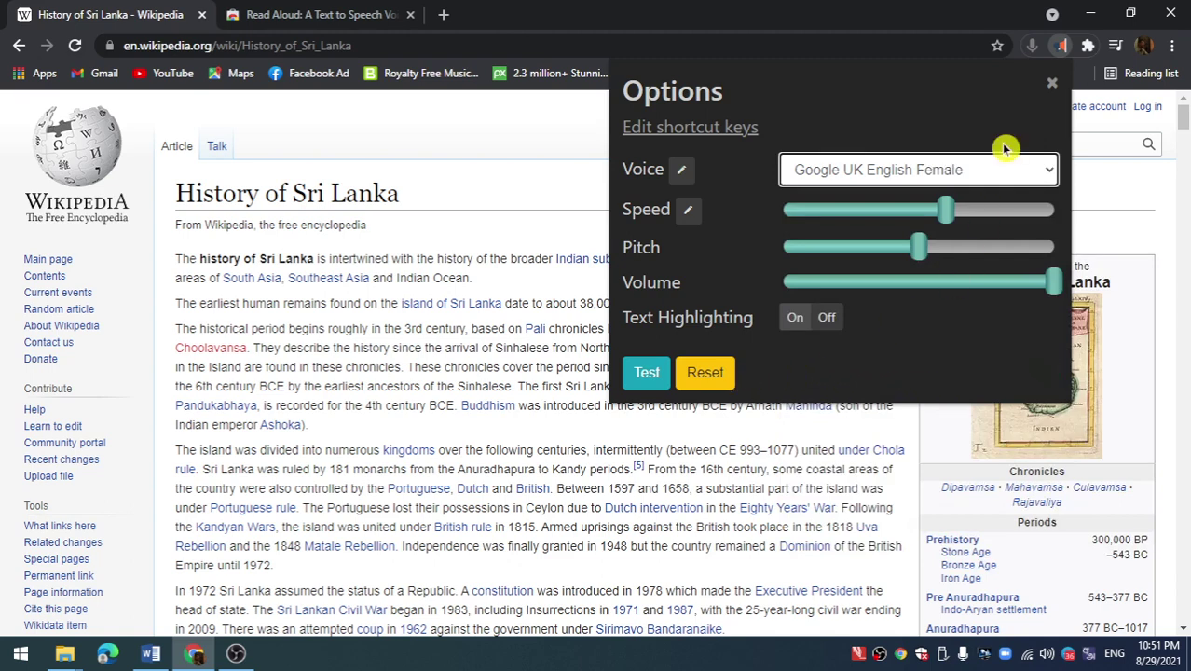
left_click(1051, 86)
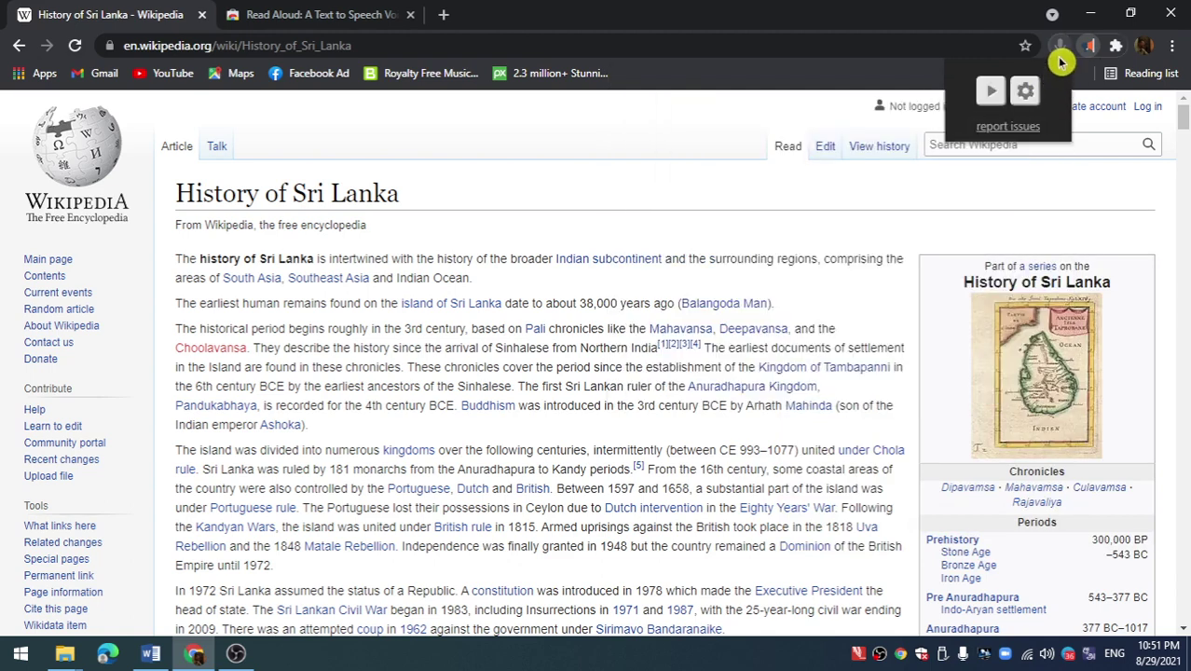
Step: Listen in the new voice, skip to The historical period, then rewind to the title and pause
left_click(993, 93)
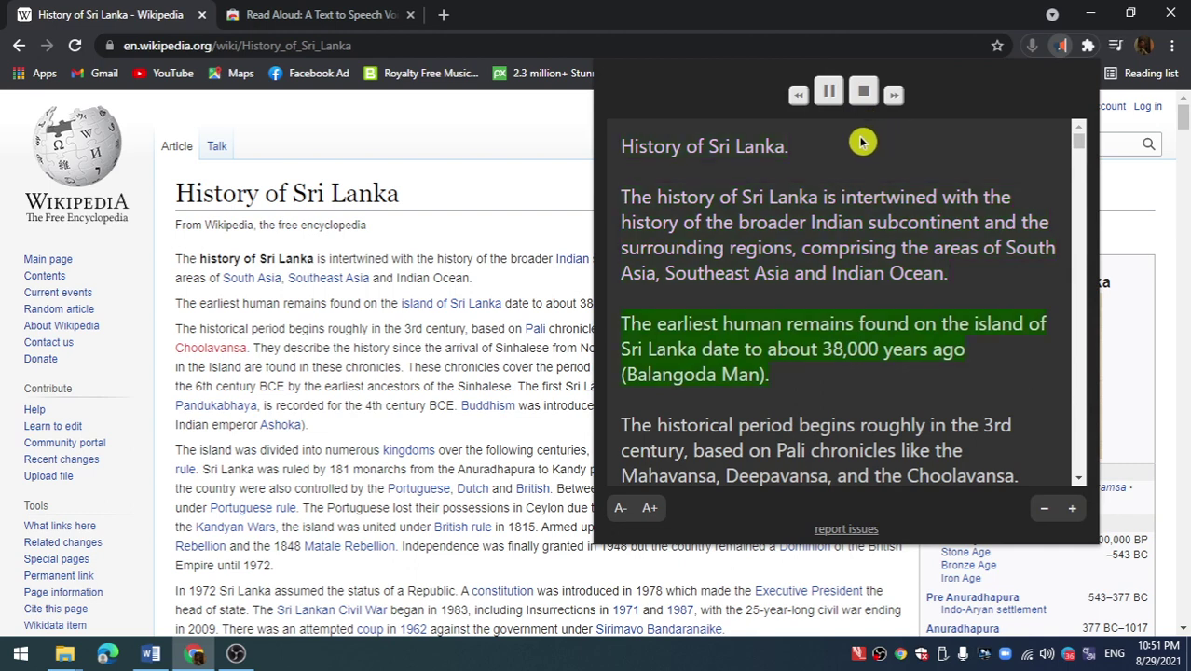
left_click(828, 91)
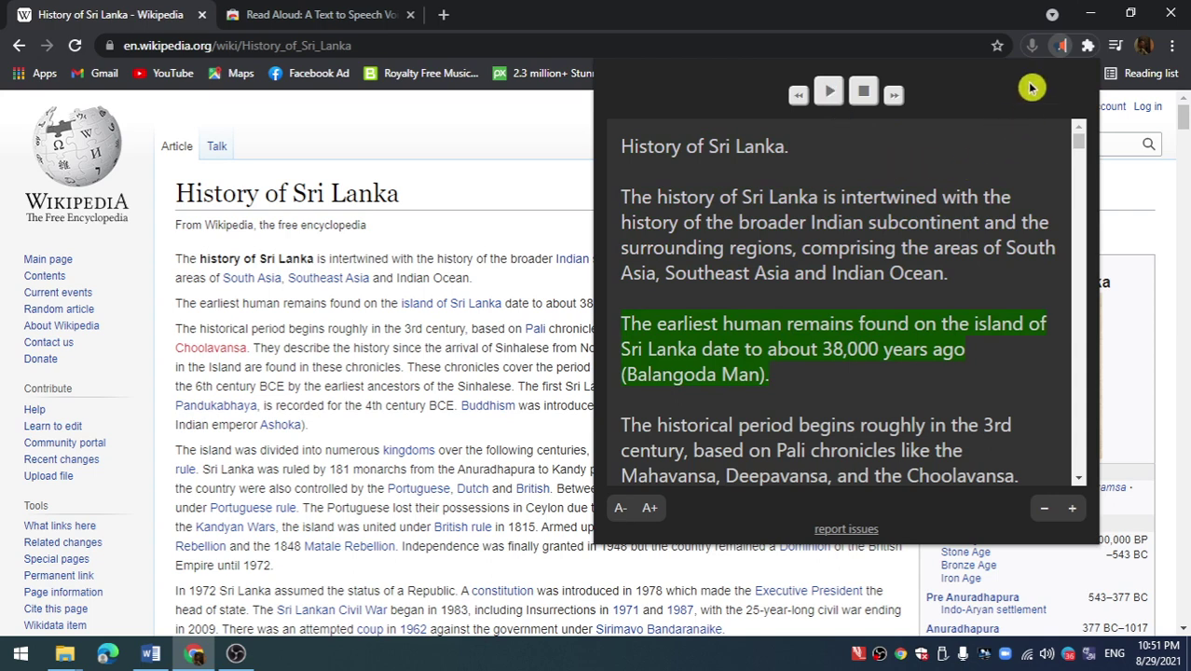
left_click(893, 95)
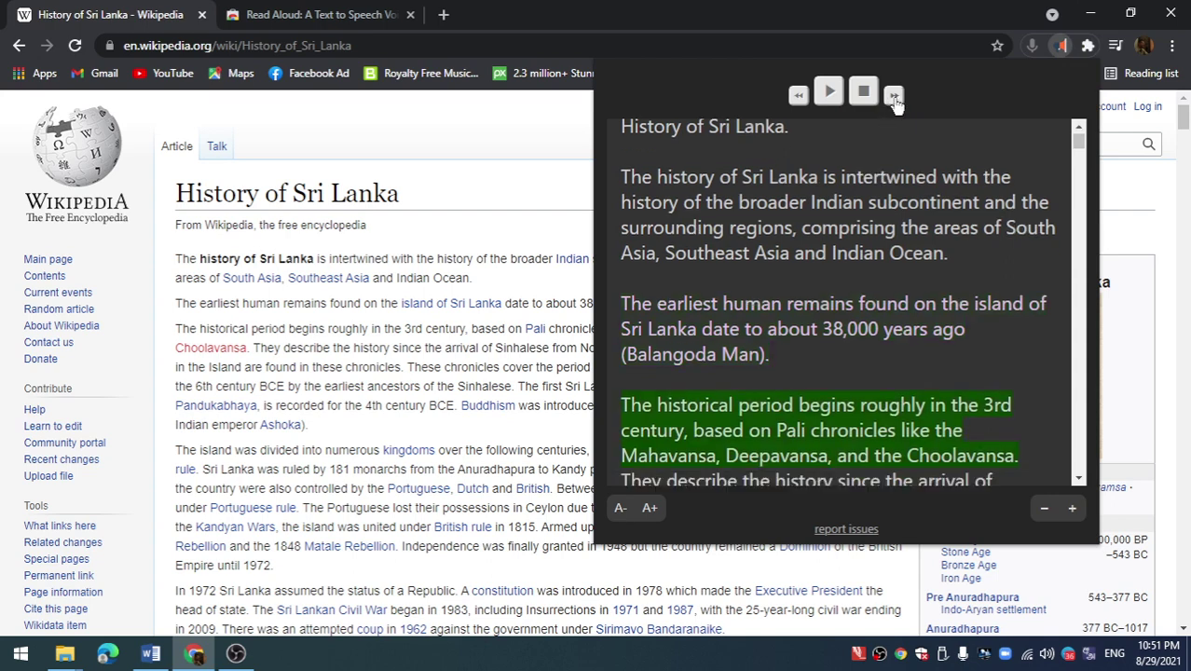
left_click(830, 95)
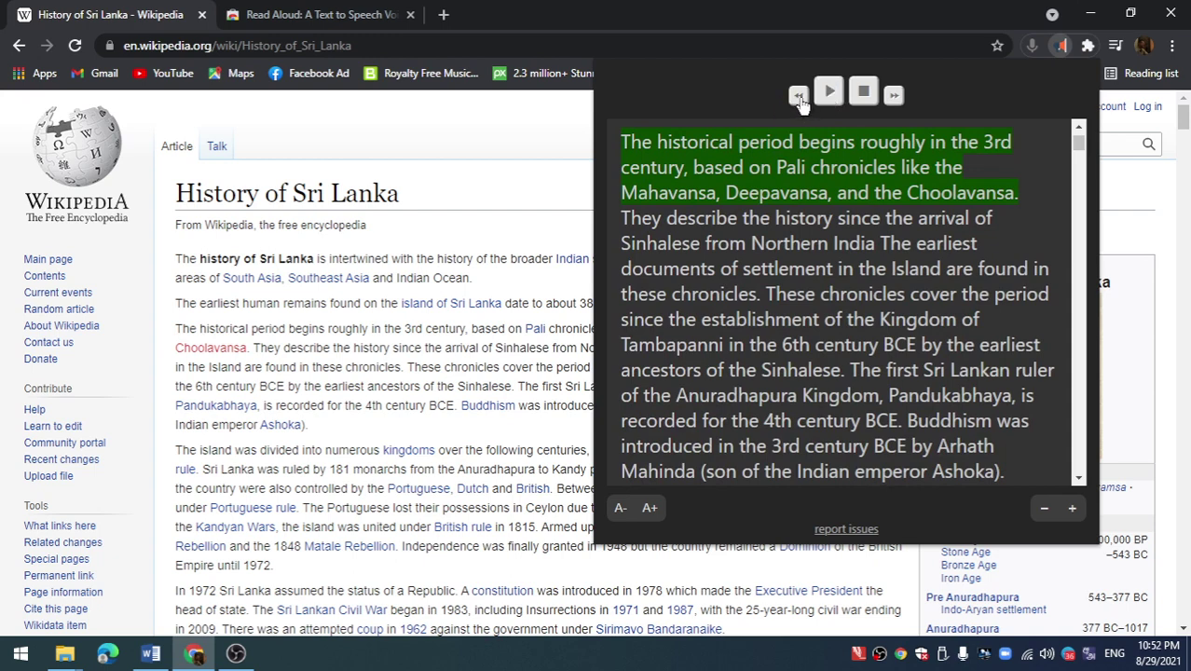
left_click(798, 97)
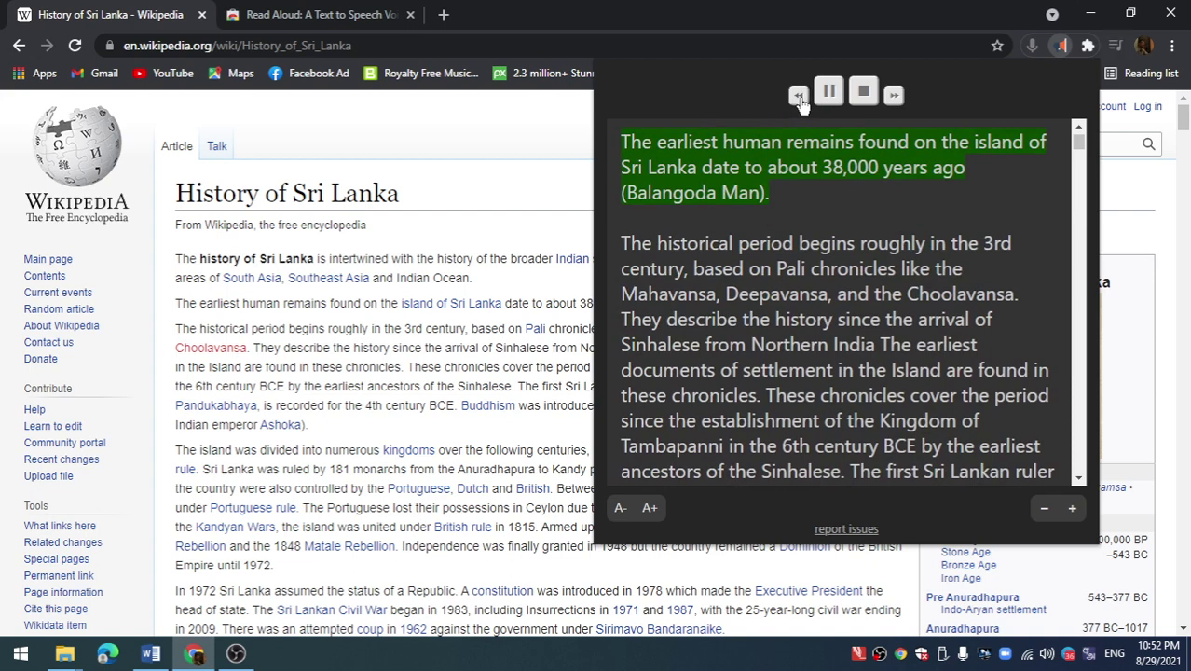
left_click(799, 97)
left_click(828, 93)
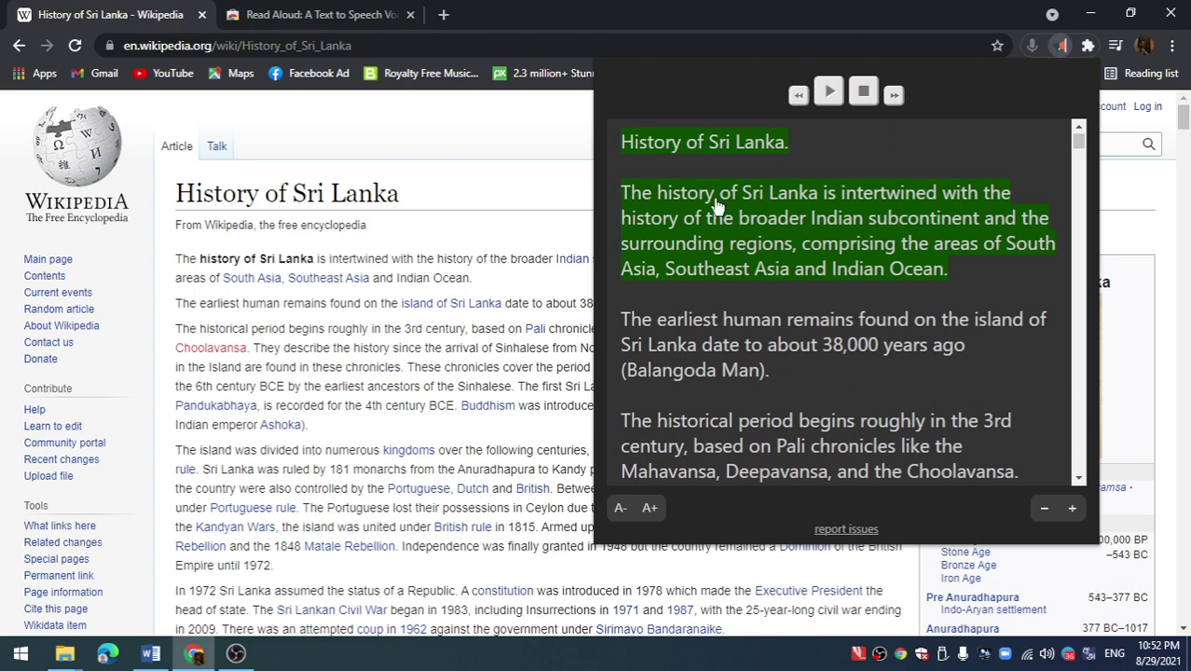
Step: Skip forward to The historical period paragraph and pause the reading
left_click(893, 97)
left_click(894, 97)
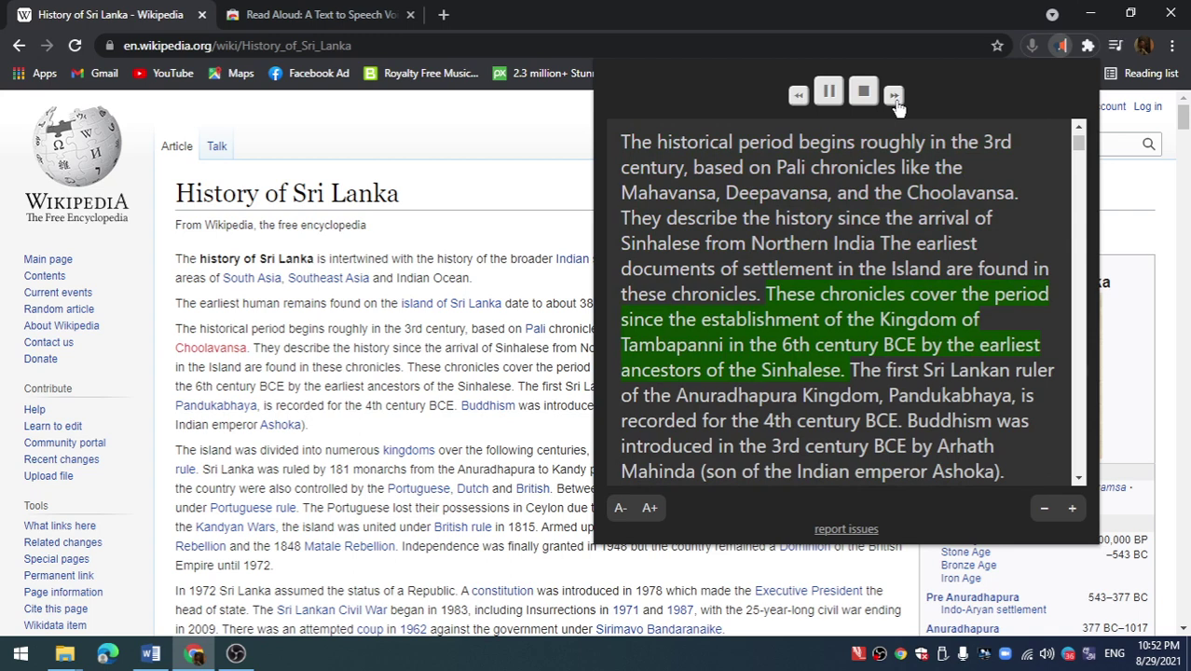
left_click(830, 94)
Step: Lower the reading speed slightly in Read Aloud's options and restart reading the article
left_click(863, 92)
left_click(1029, 94)
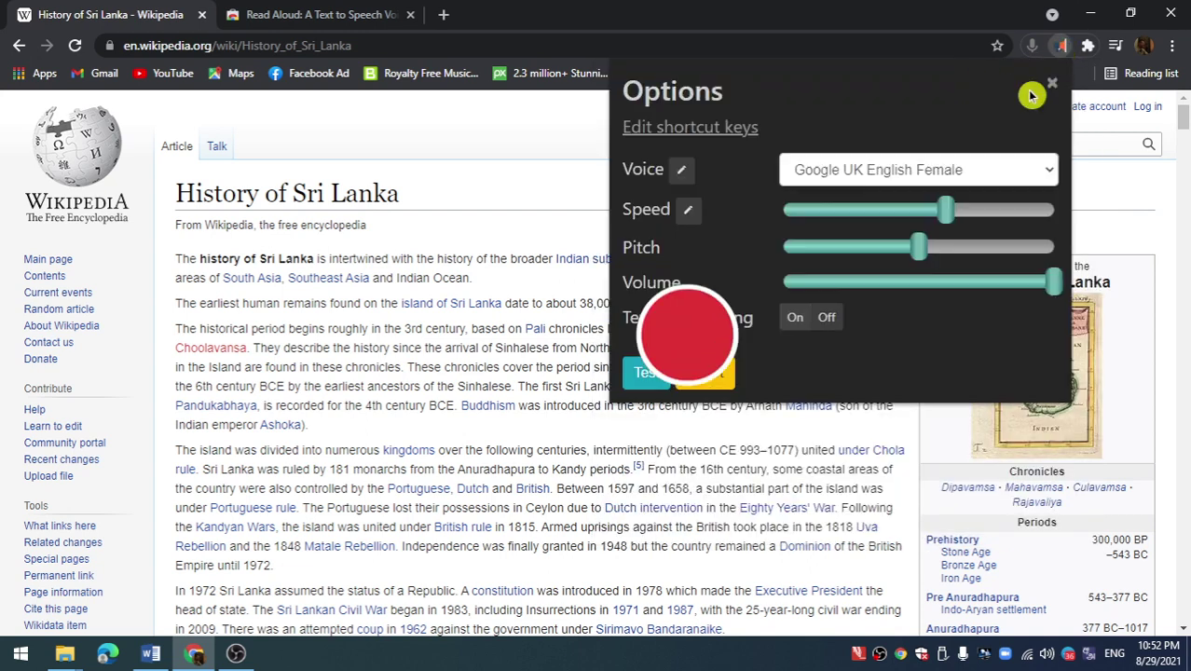
left_click(915, 212)
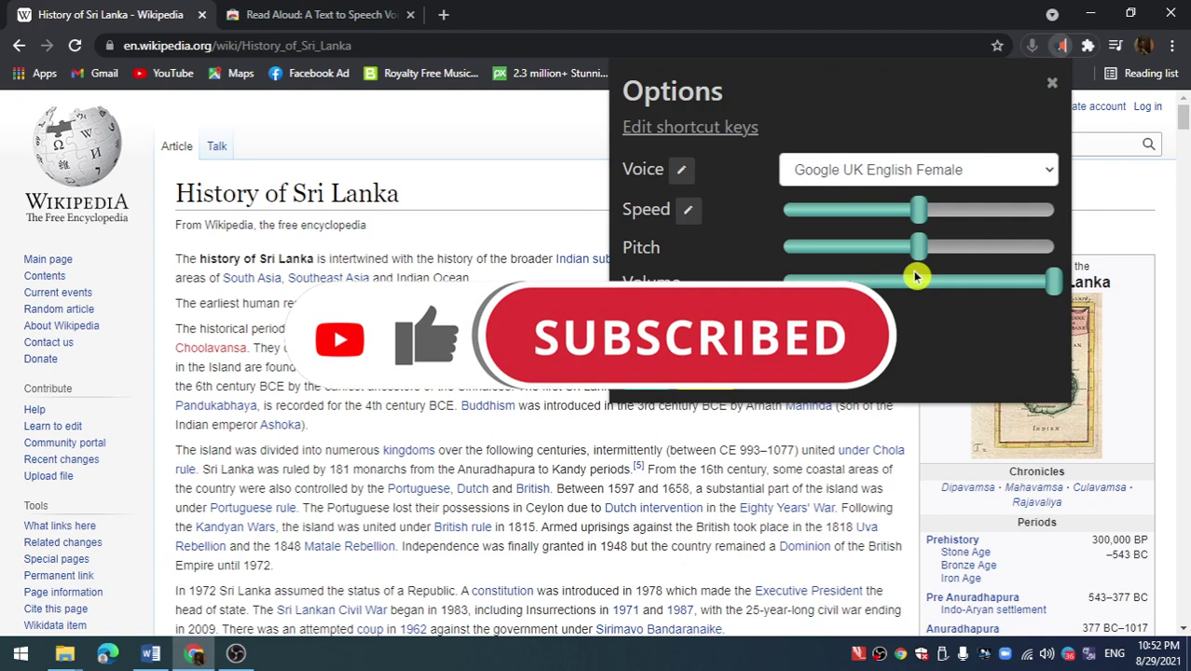
left_click(1052, 86)
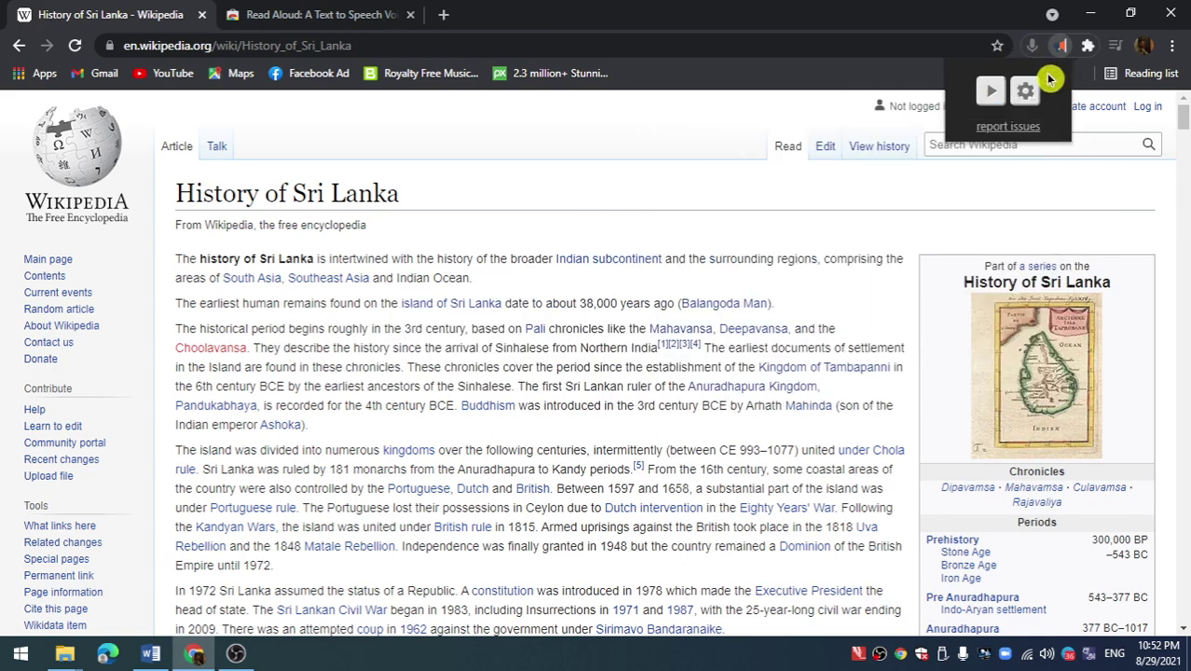
left_click(990, 82)
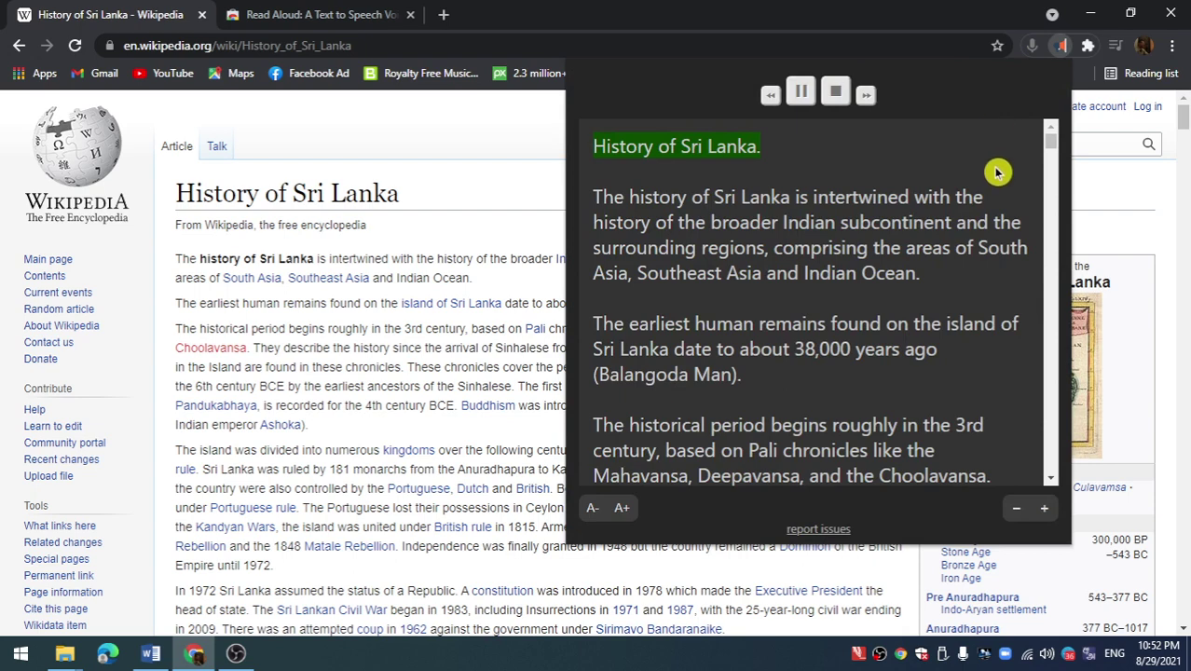